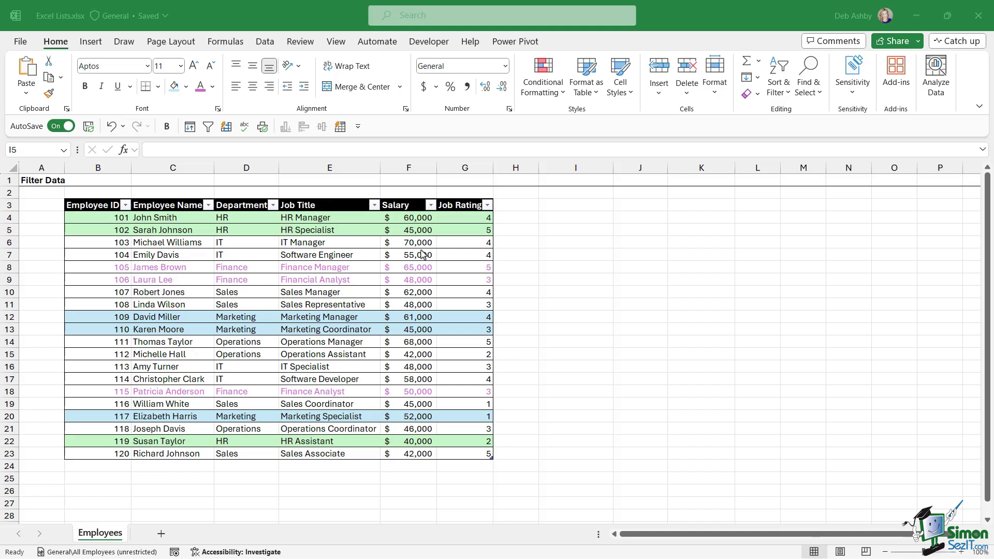
Filter the Employee Name column to green-filled rows, then clear that colour filter.
drag(99, 219, 466, 219)
click(348, 233)
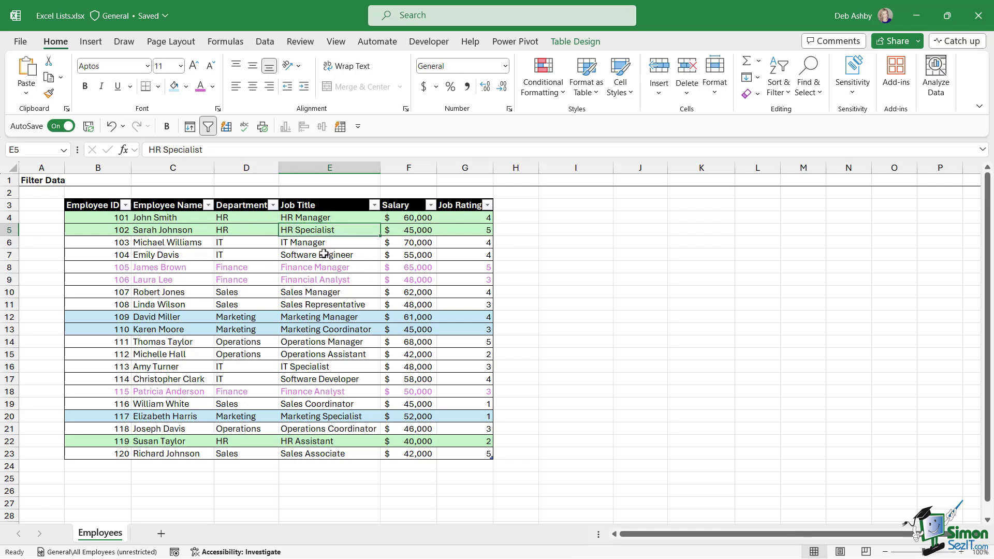
click(208, 205)
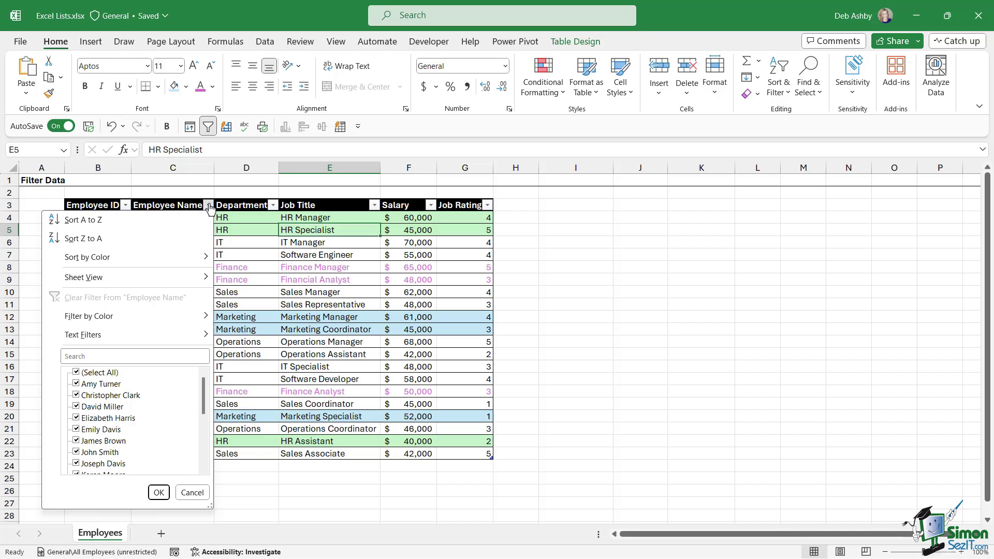
mouse_move(108, 323)
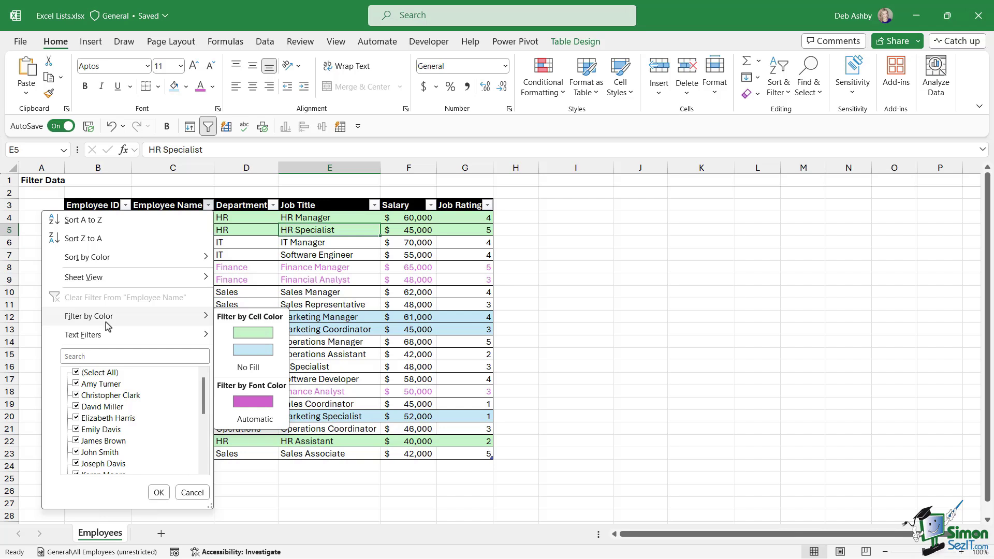
click(254, 334)
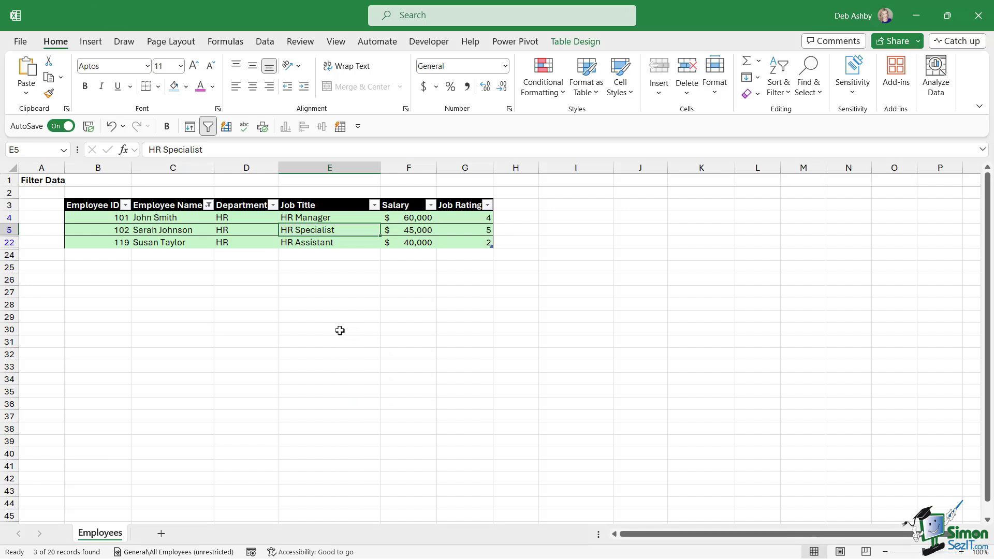
click(208, 205)
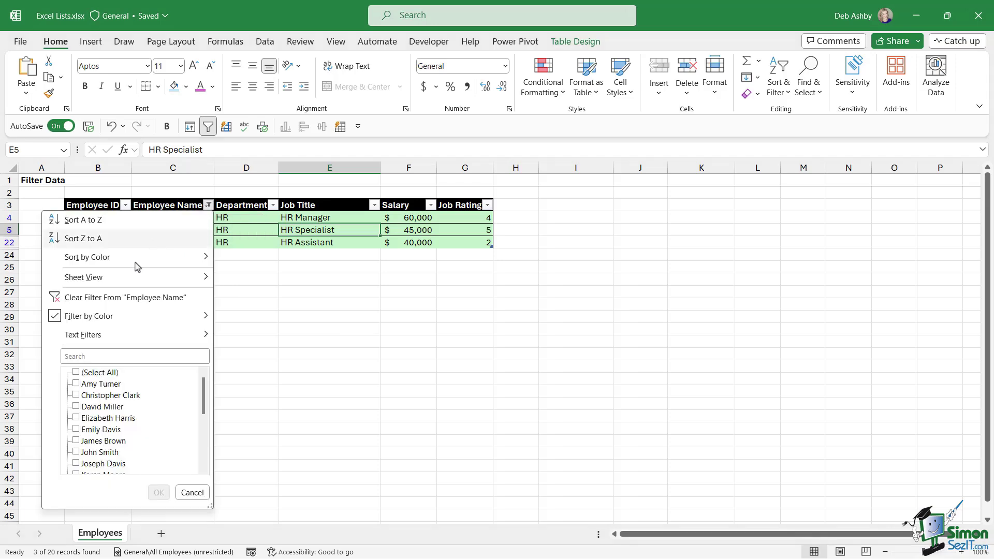
click(122, 298)
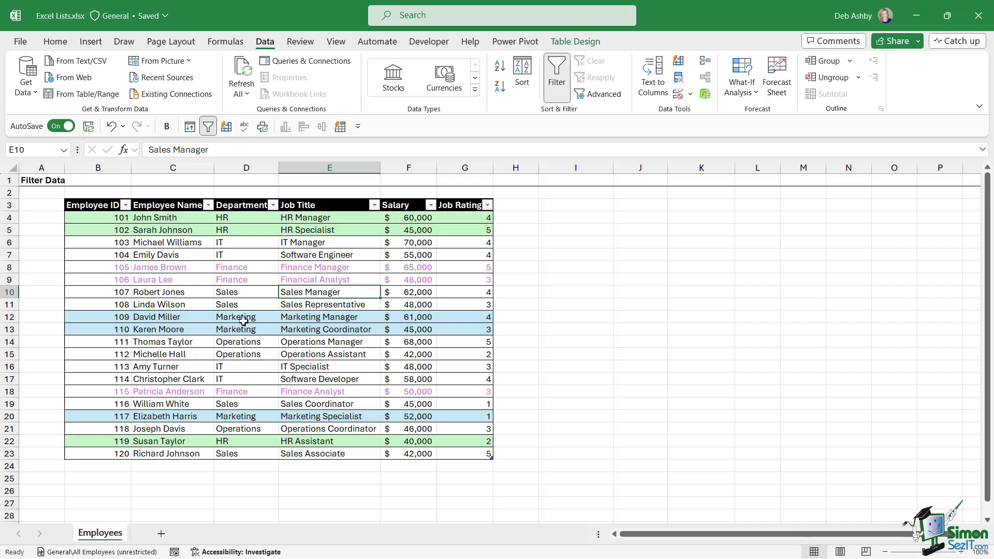
Filter the Department column to light-blue filled rows, then clear that filter.
click(273, 205)
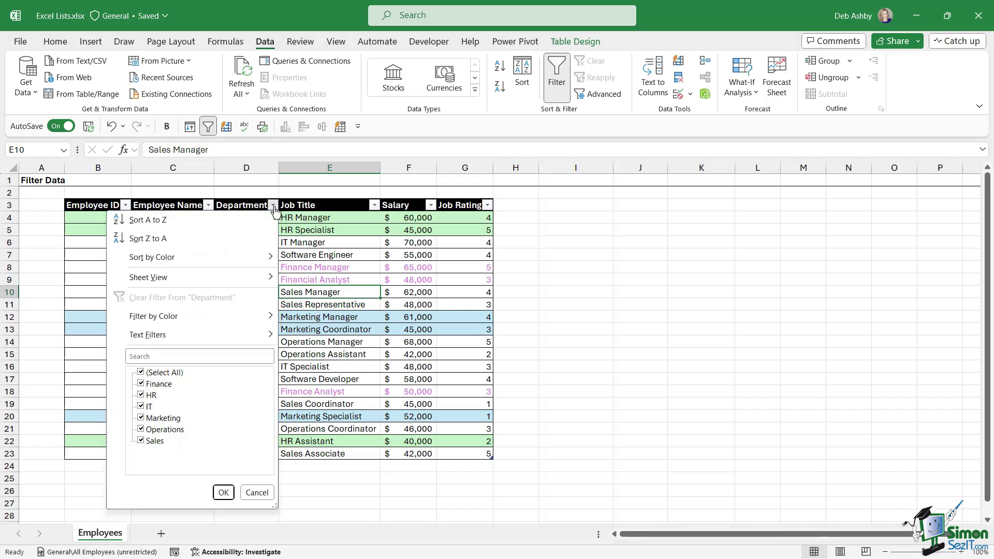
mouse_move(216, 325)
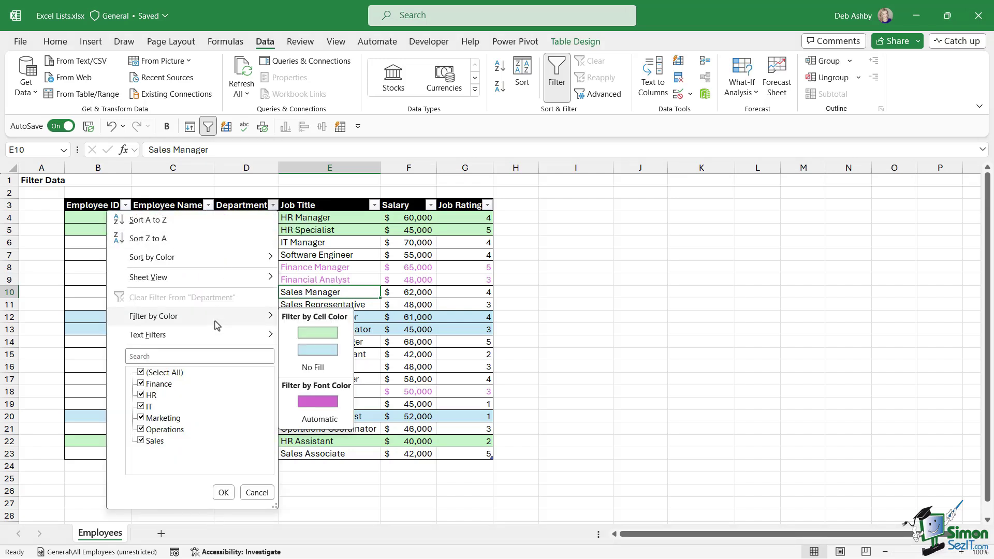
click(318, 349)
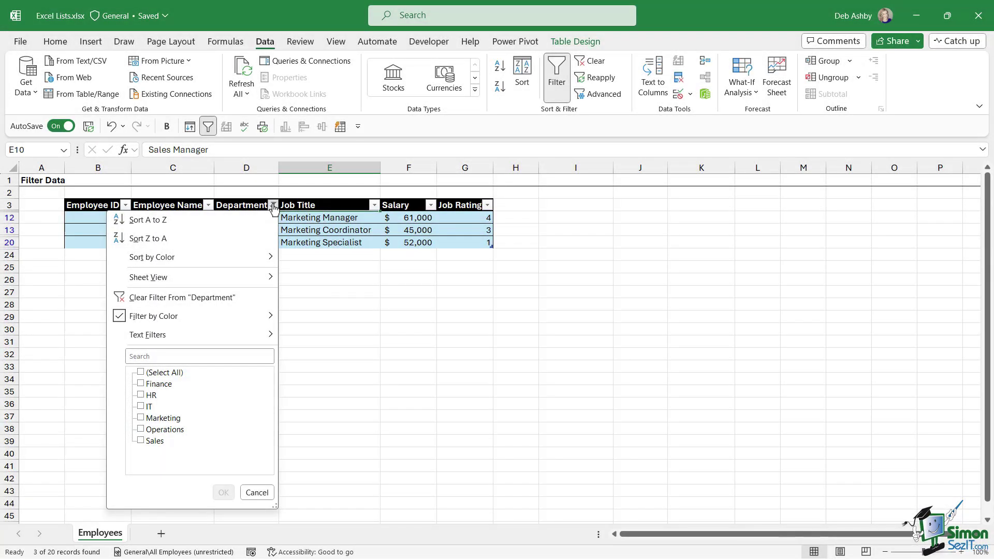
click(216, 298)
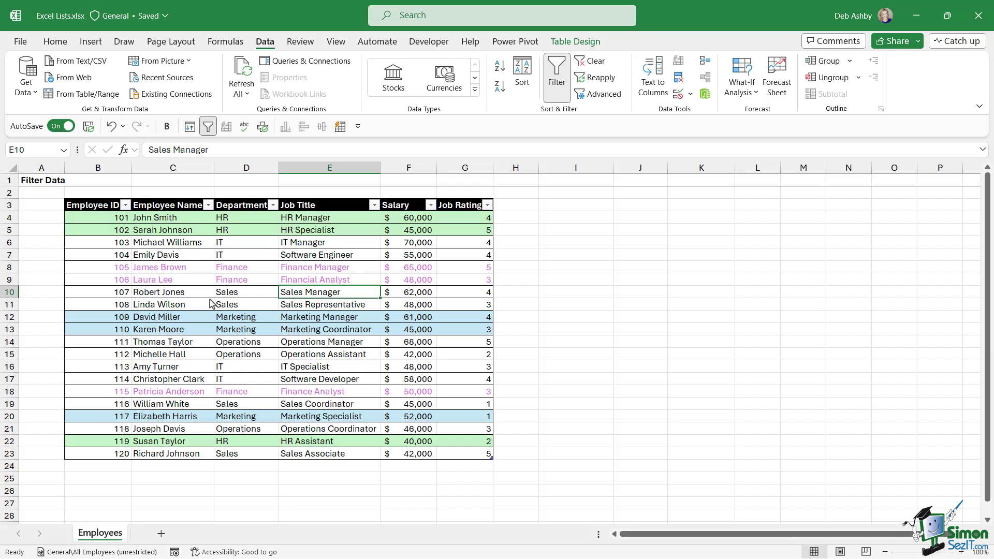
click(333, 246)
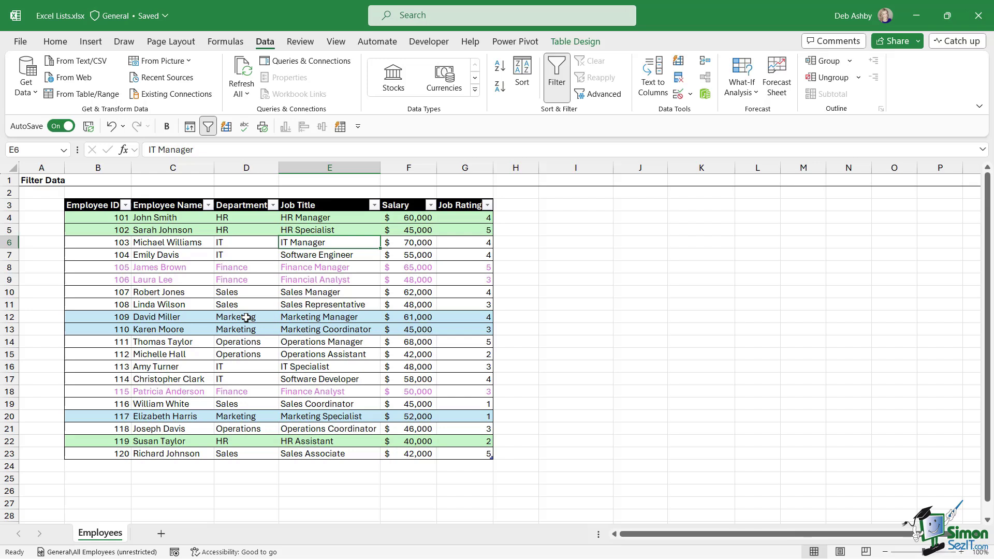
Sort light-blue Employee Name cells to the top, then bring up Custom Sort.
click(209, 205)
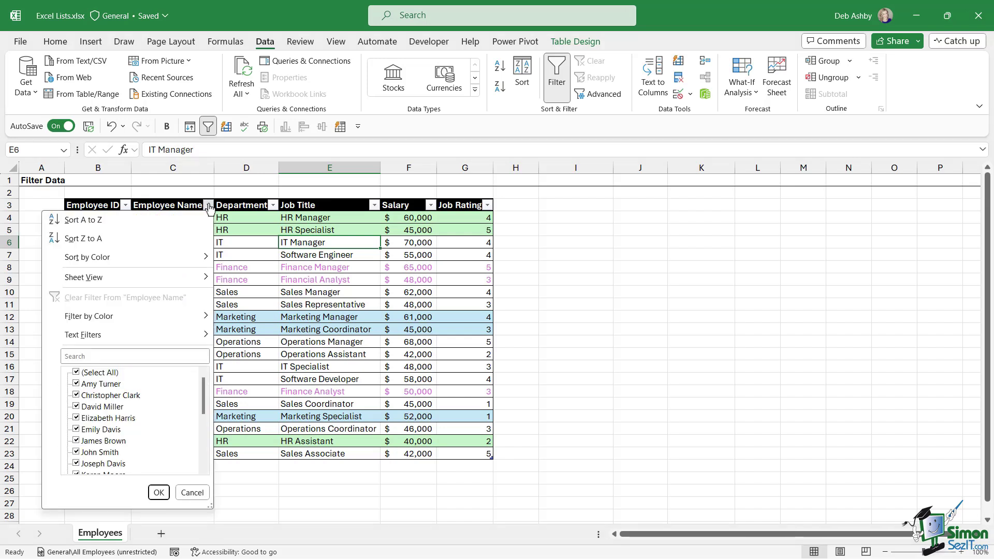
mouse_move(200, 261)
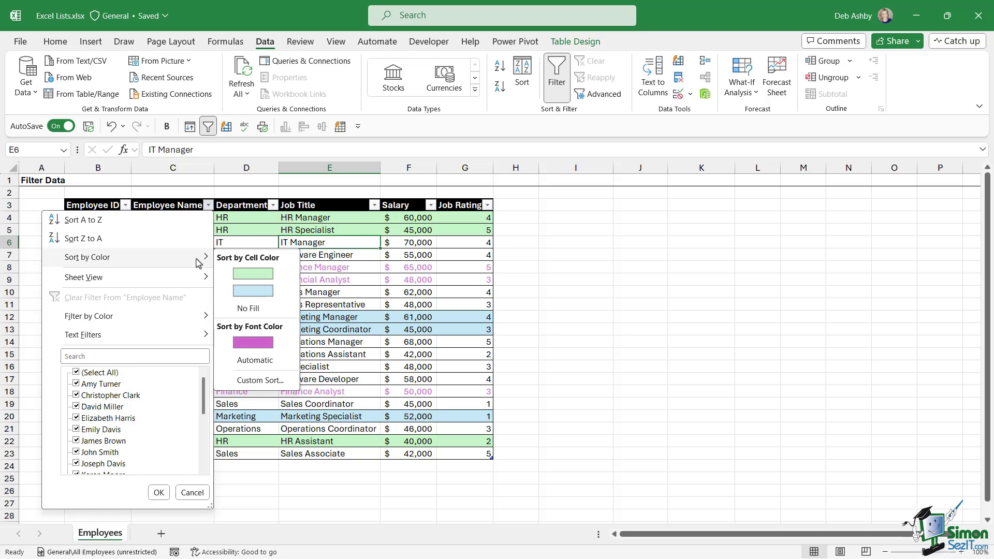
click(267, 292)
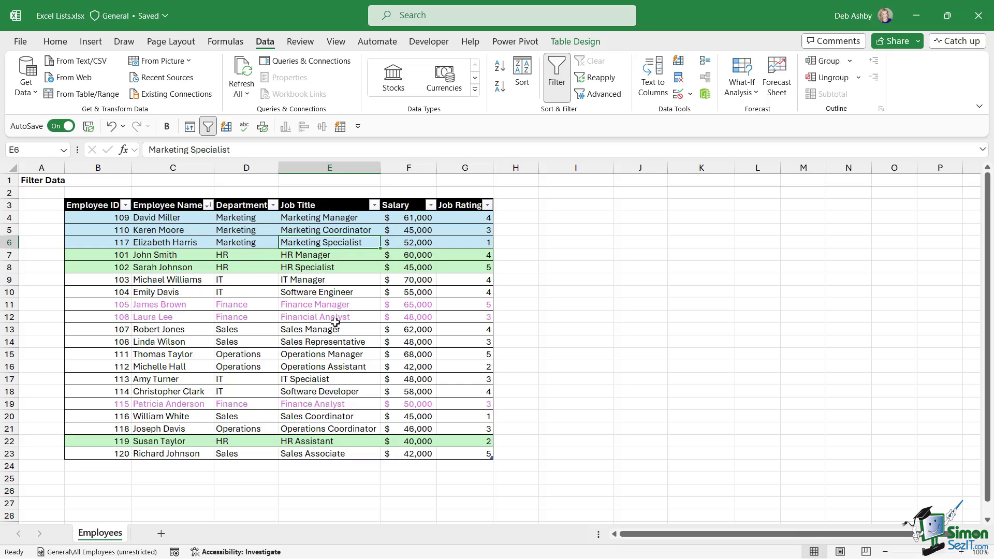
click(208, 206)
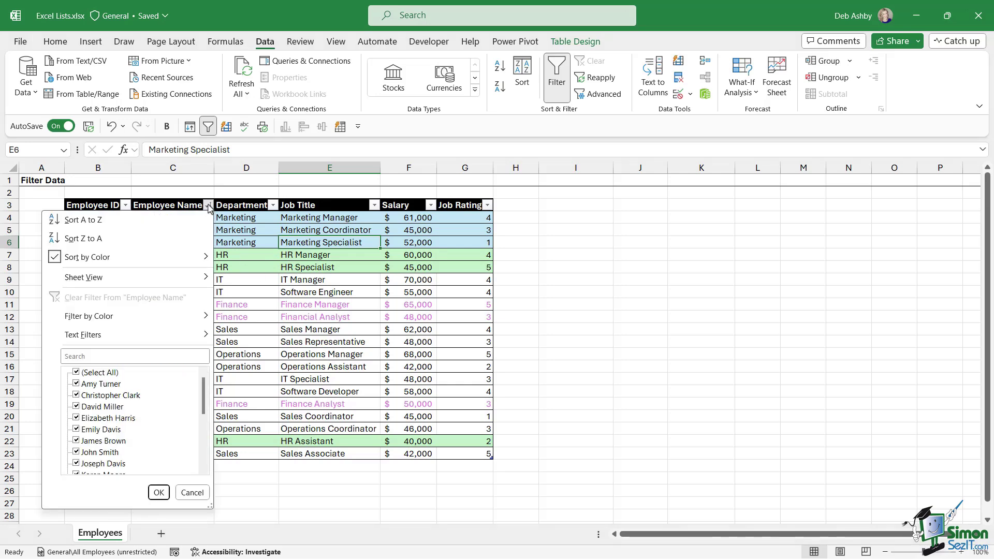
mouse_move(171, 265)
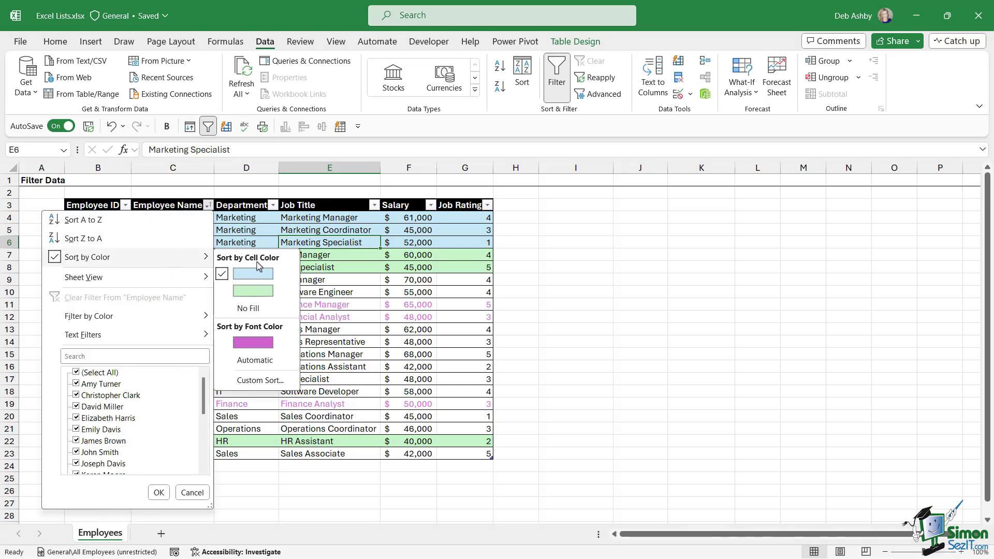
click(260, 380)
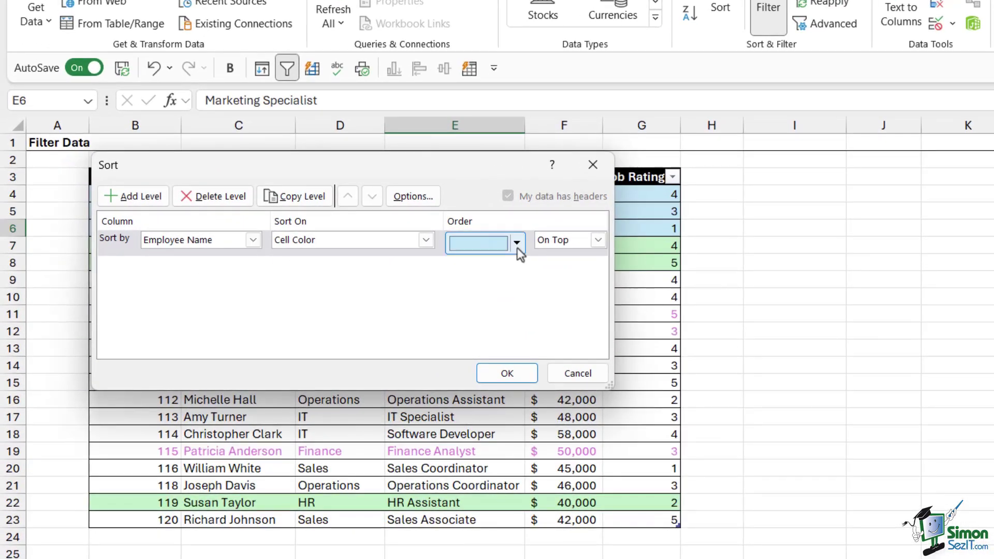
Add a Then by level: Employee Name, sorted on Cell Color, green on top.
click(138, 193)
click(253, 265)
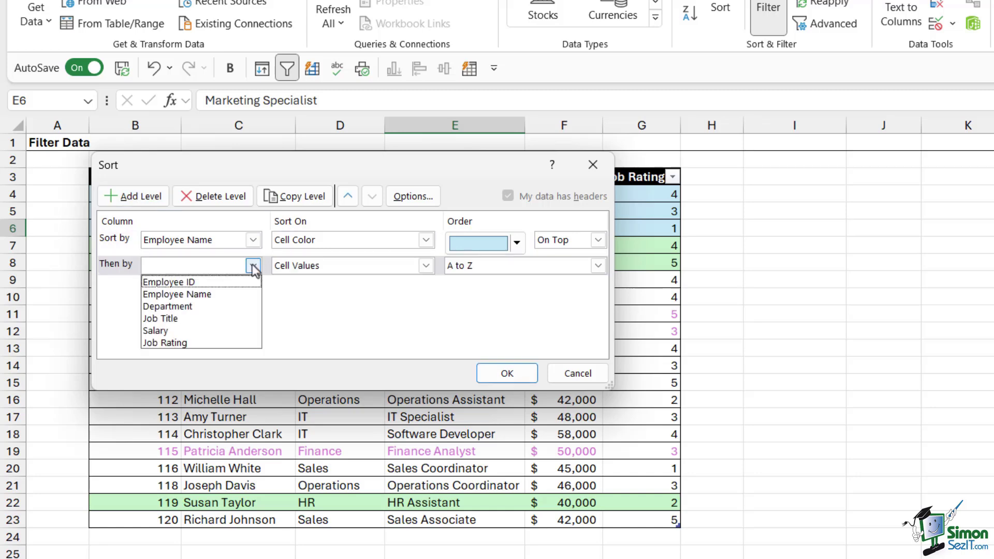
click(218, 293)
click(426, 266)
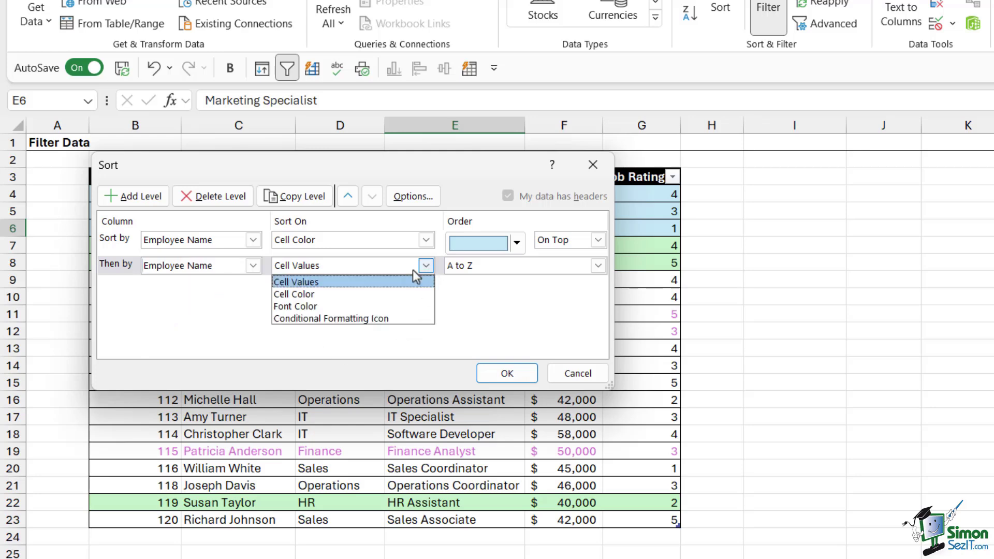
click(343, 297)
click(518, 268)
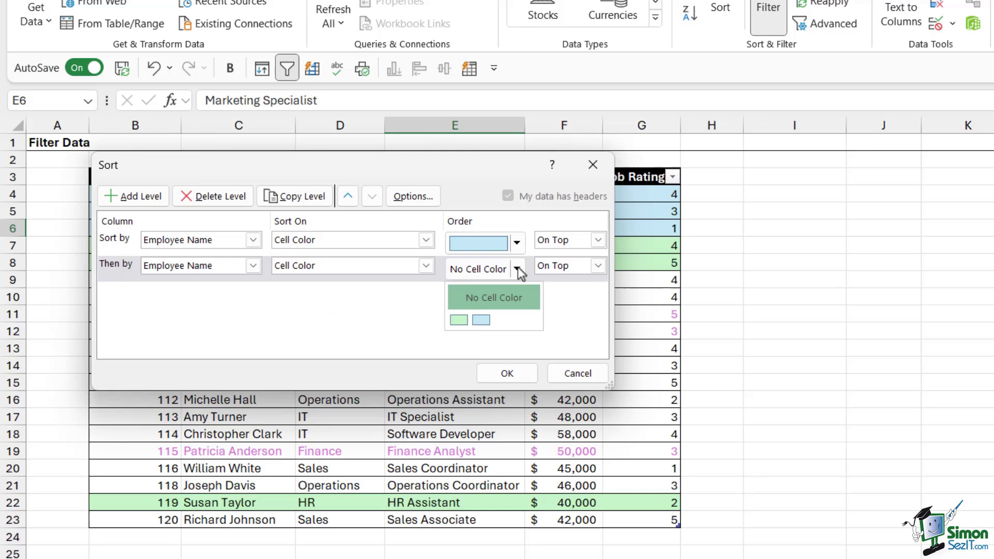
click(459, 321)
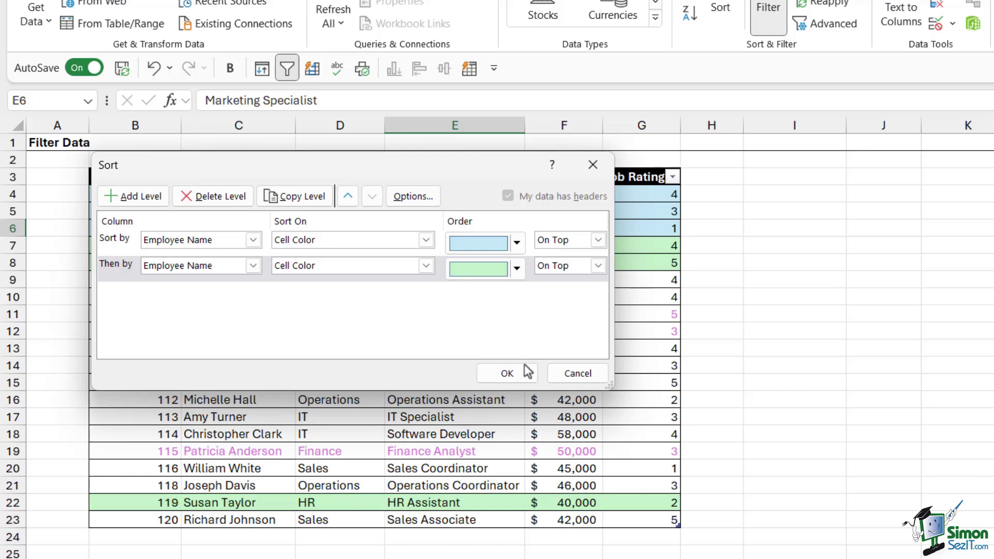
Apply the two-level colour sort and select cells within the employee table.
click(507, 373)
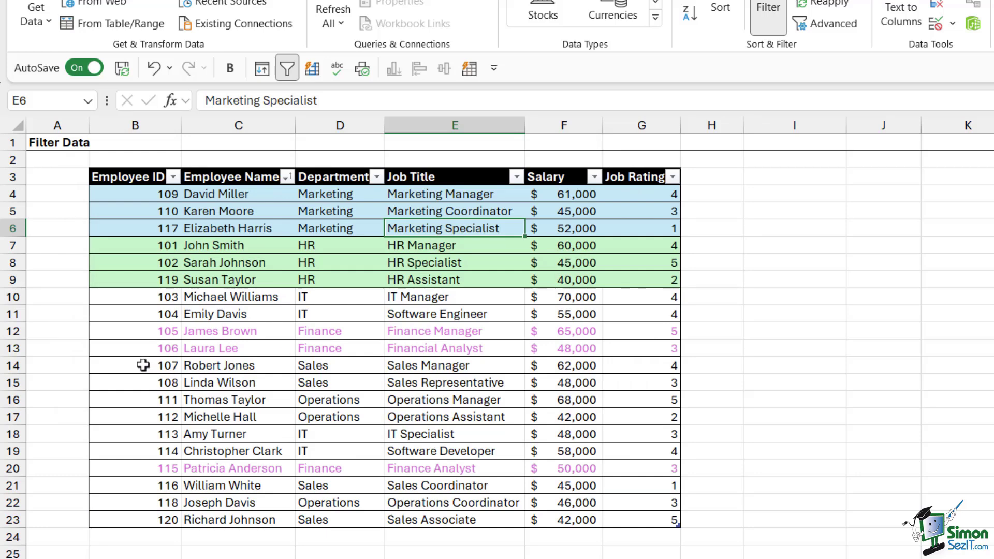
click(138, 333)
click(222, 331)
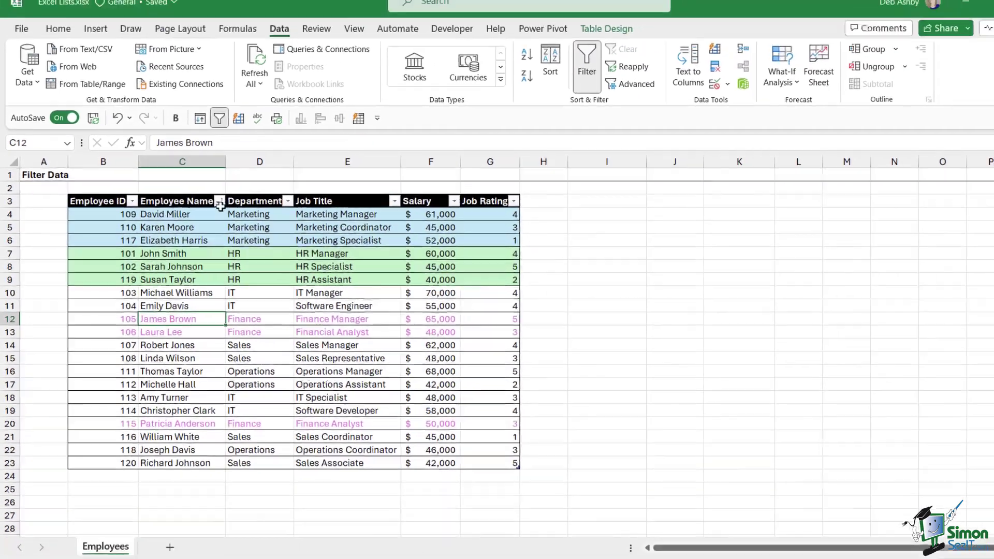
click(347, 332)
Delete both colour sort levels in the Sort dialog and confirm with none left.
click(550, 66)
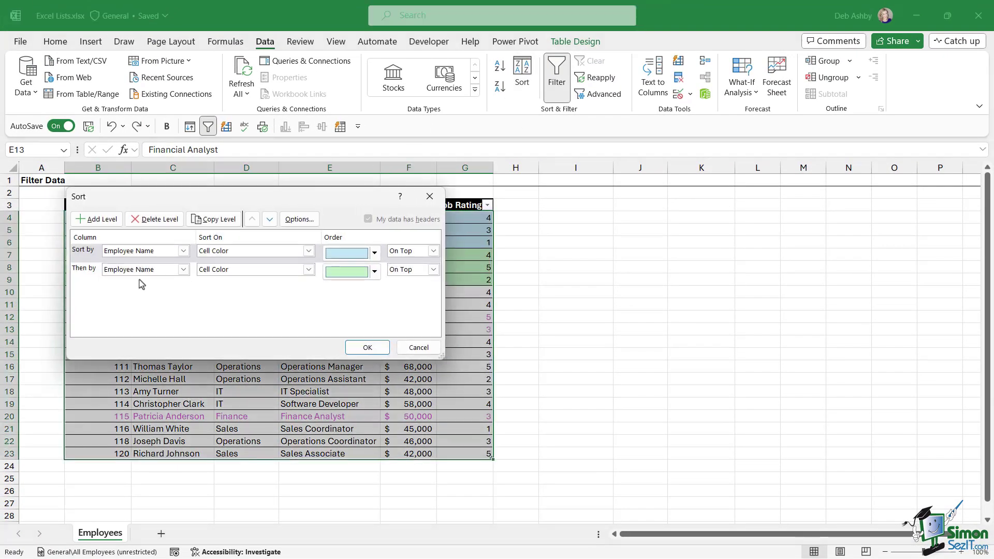
click(89, 272)
click(158, 221)
click(81, 251)
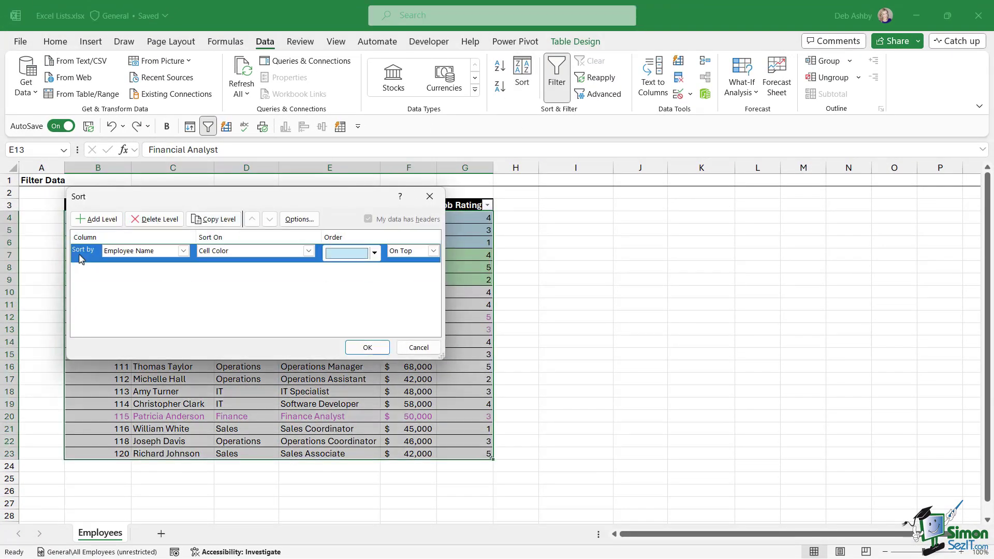
click(158, 219)
click(367, 347)
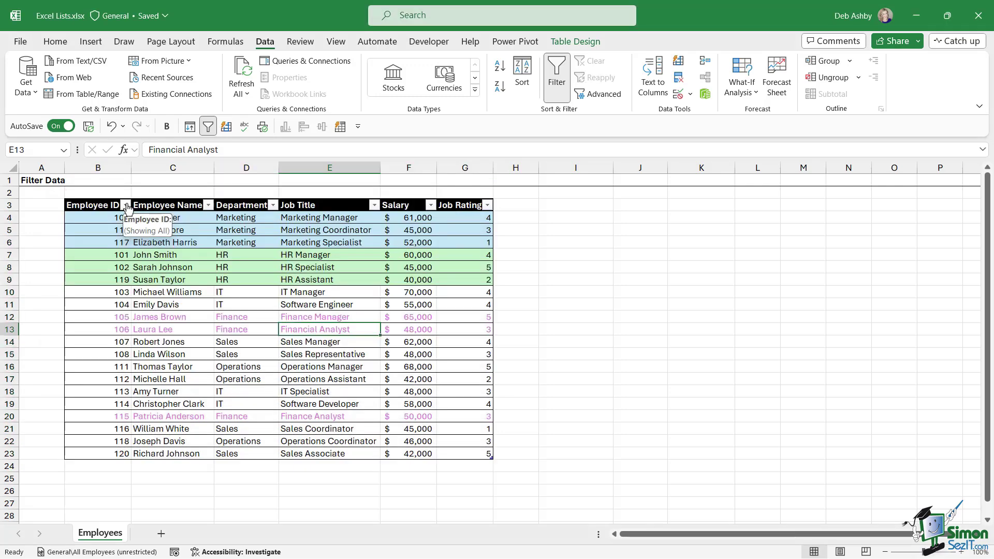
Sort the table by Employee ID smallest to largest.
click(127, 206)
click(84, 223)
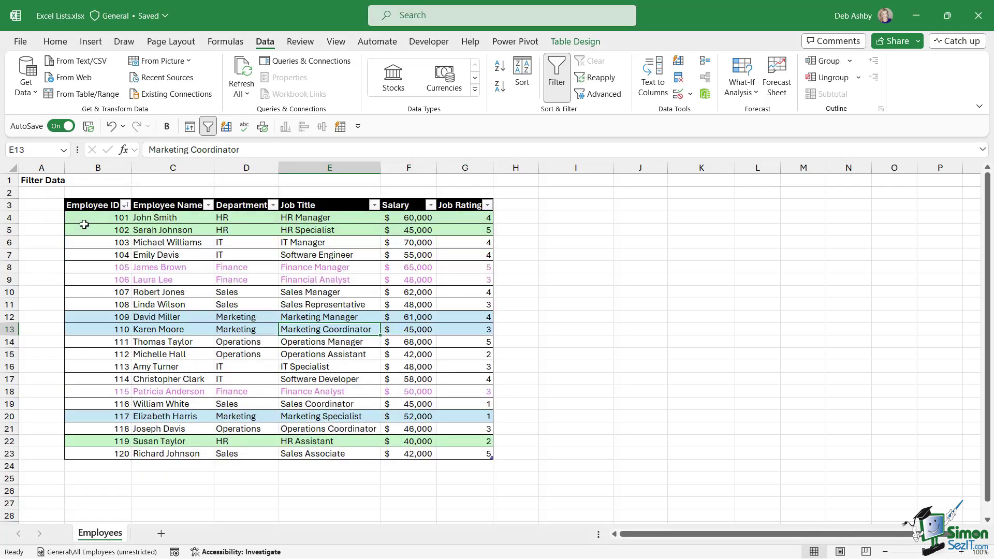
click(290, 291)
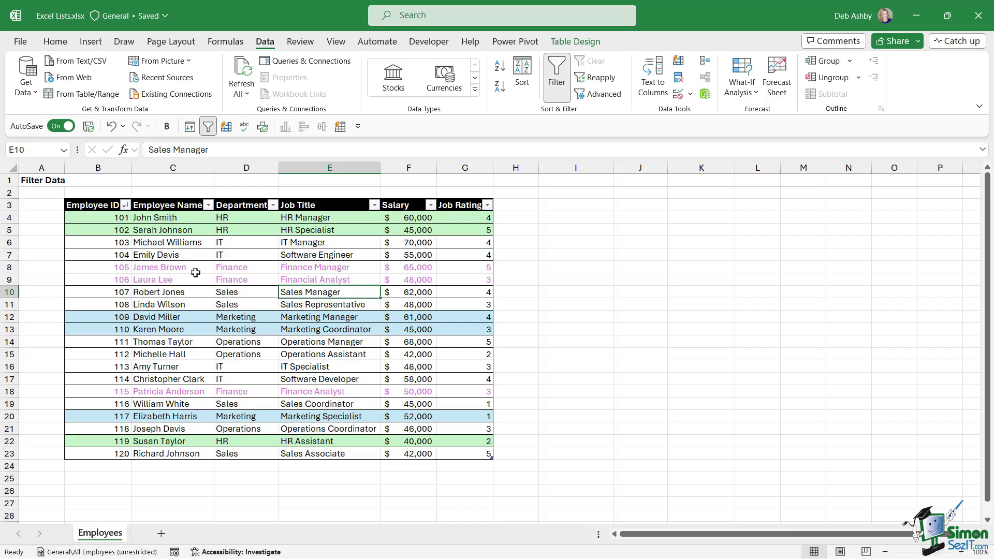
Filter Employee Name to purple-font rows, then clear the filter to show all rows.
click(208, 205)
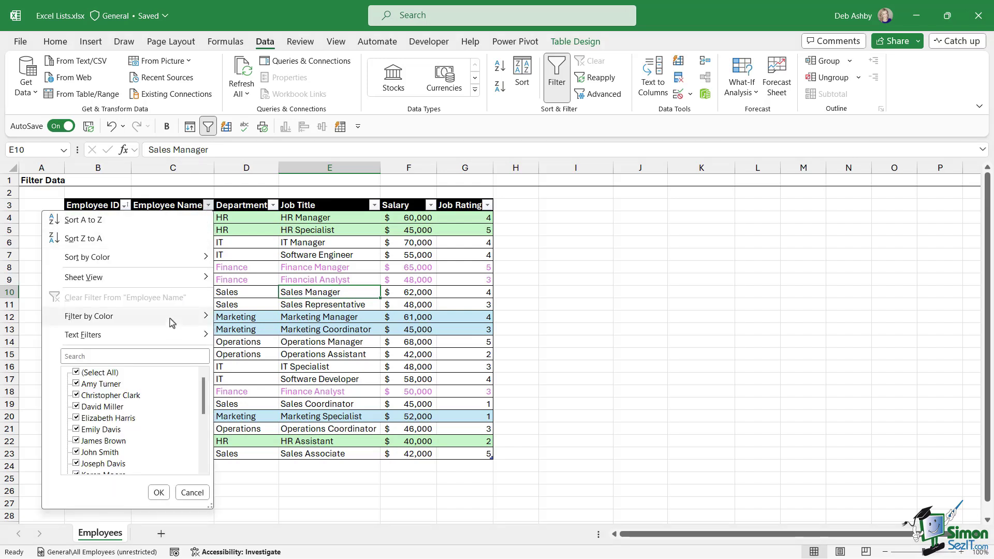
mouse_move(173, 319)
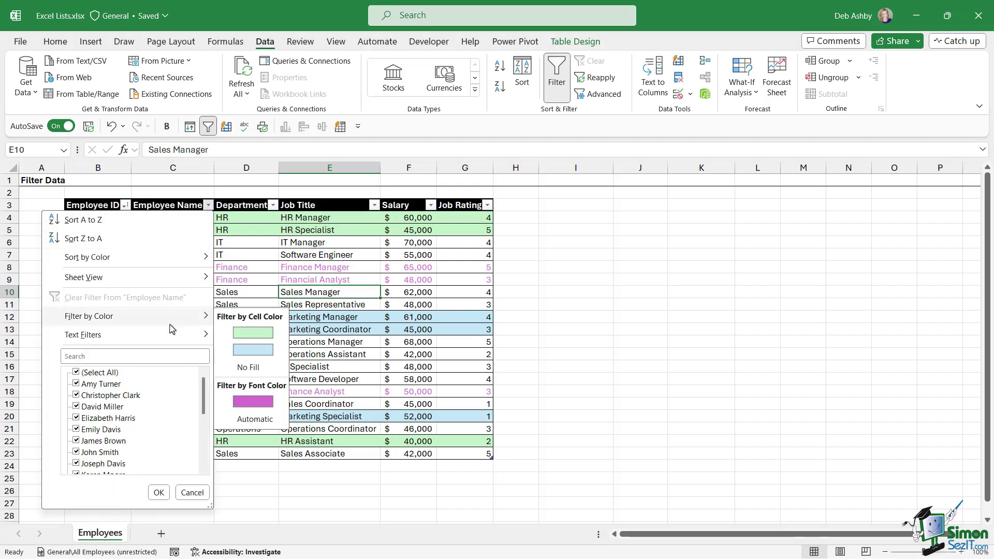
click(259, 403)
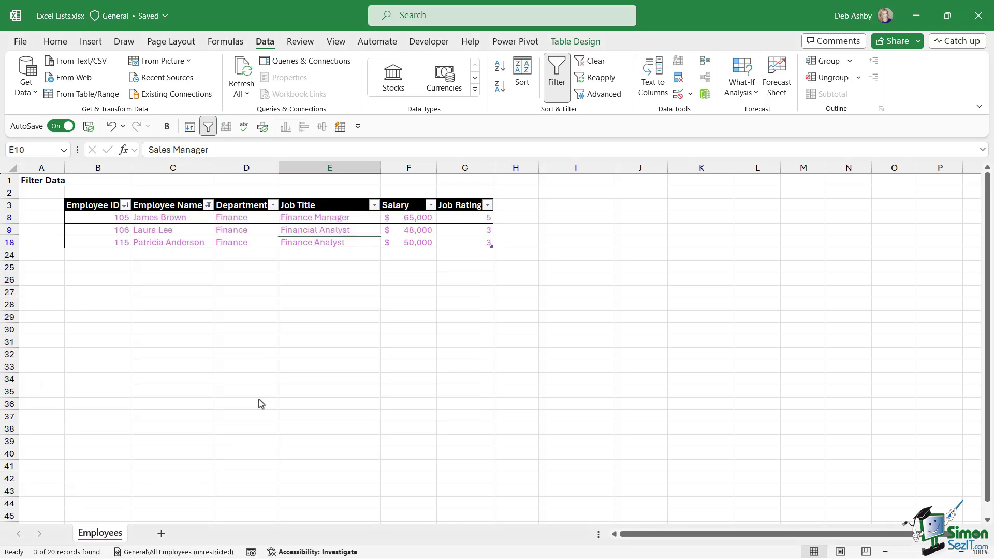
click(207, 205)
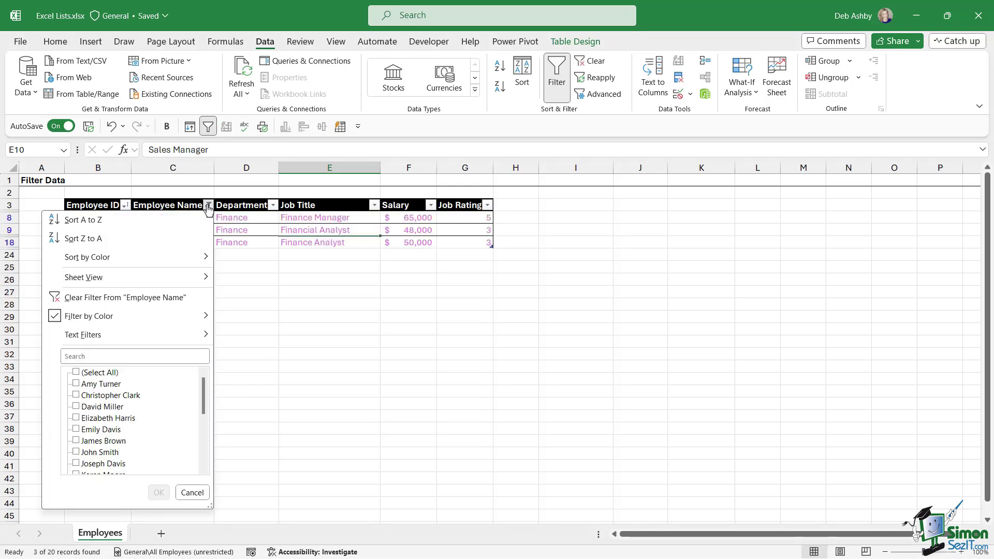
click(99, 297)
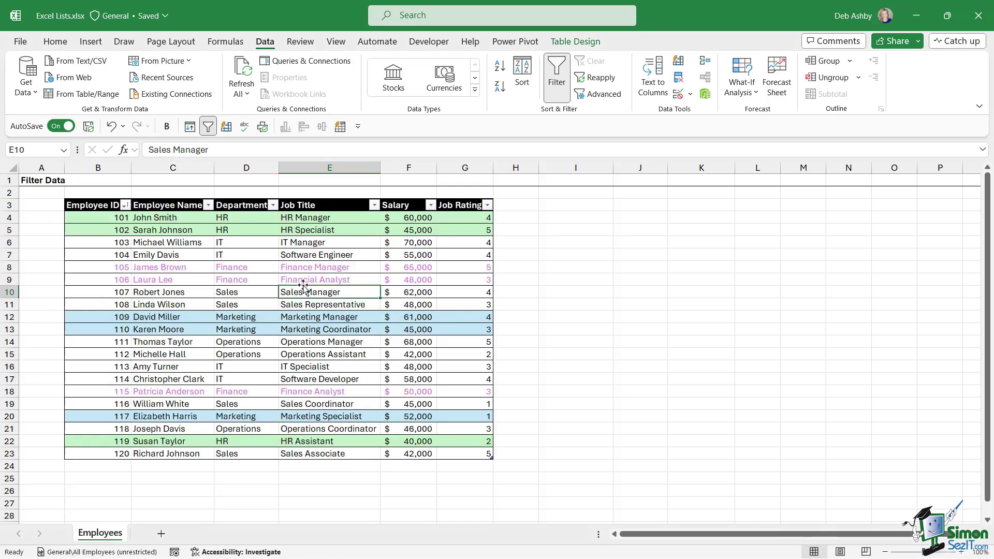
Sort the Department column by purple font color so Finance rows come first.
click(273, 205)
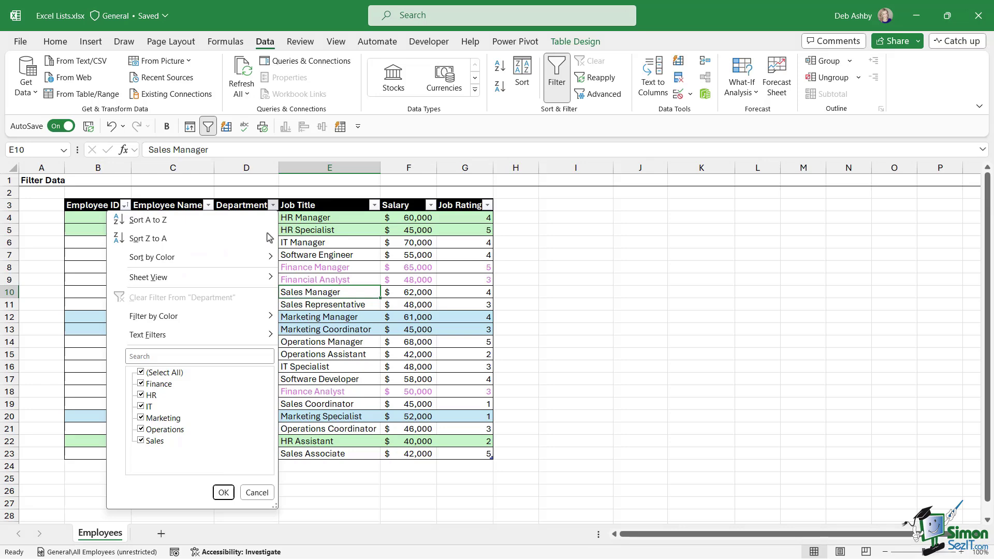
mouse_move(267, 257)
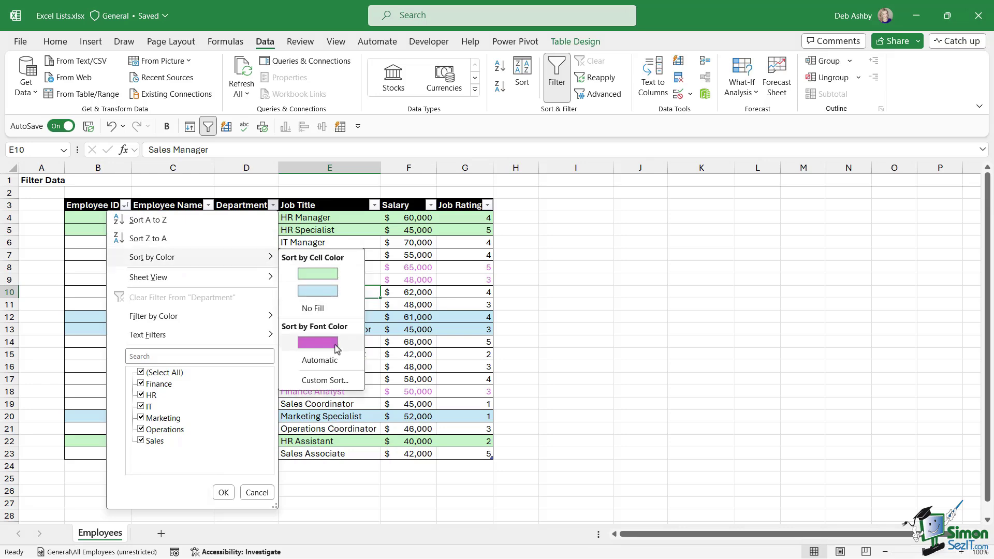
click(317, 343)
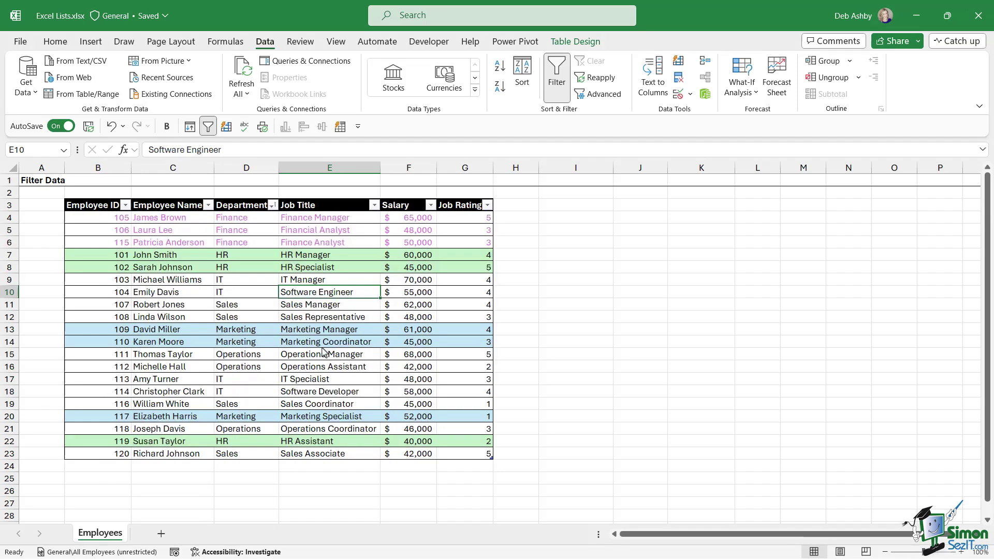